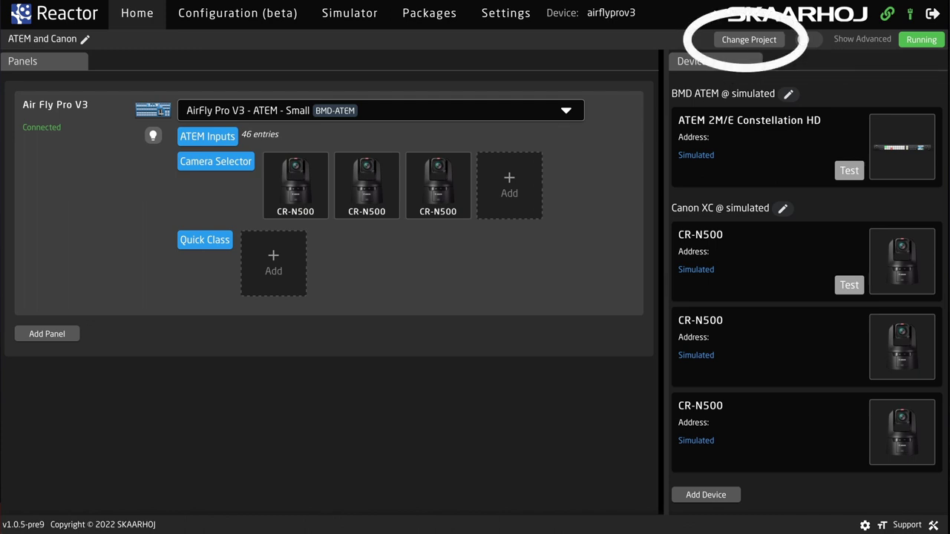
Create a new project named DeleteMe without activating it
left_click(747, 42)
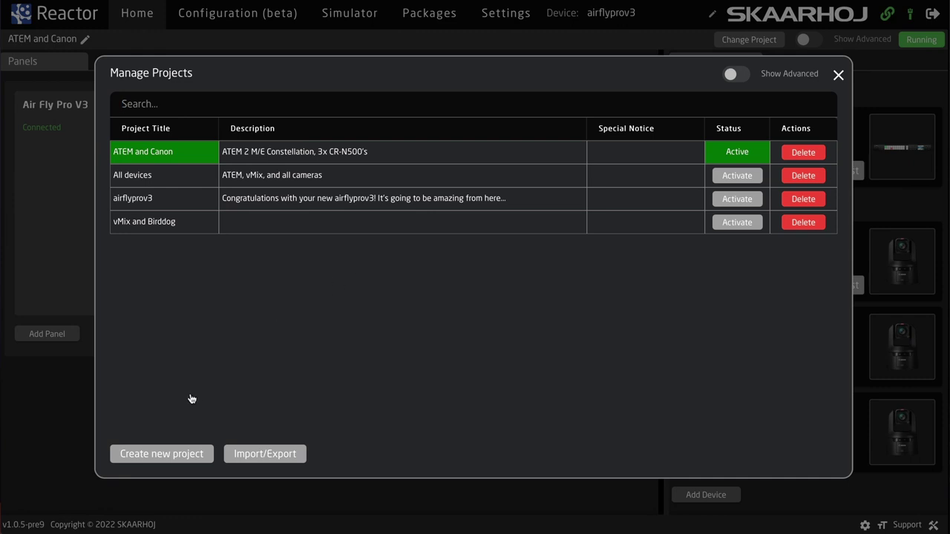
left_click(163, 454)
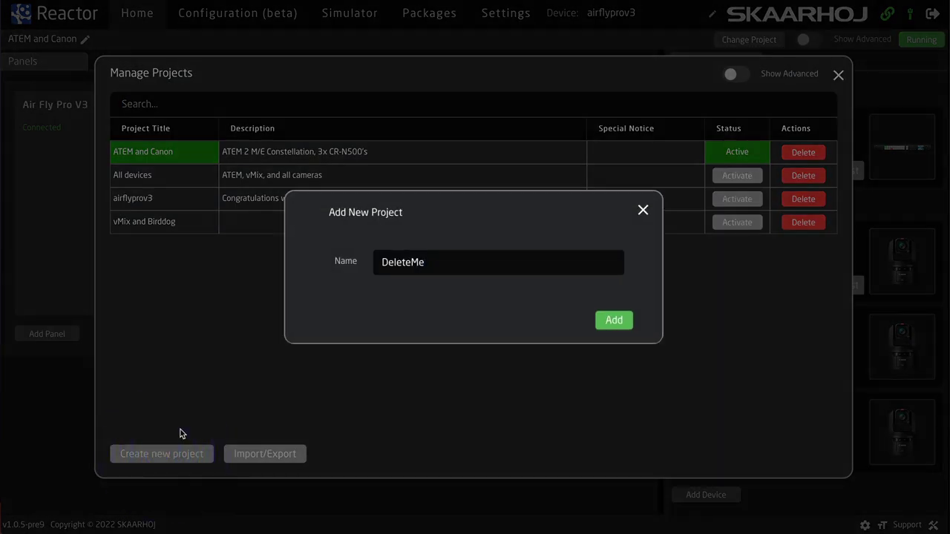
left_click(628, 320)
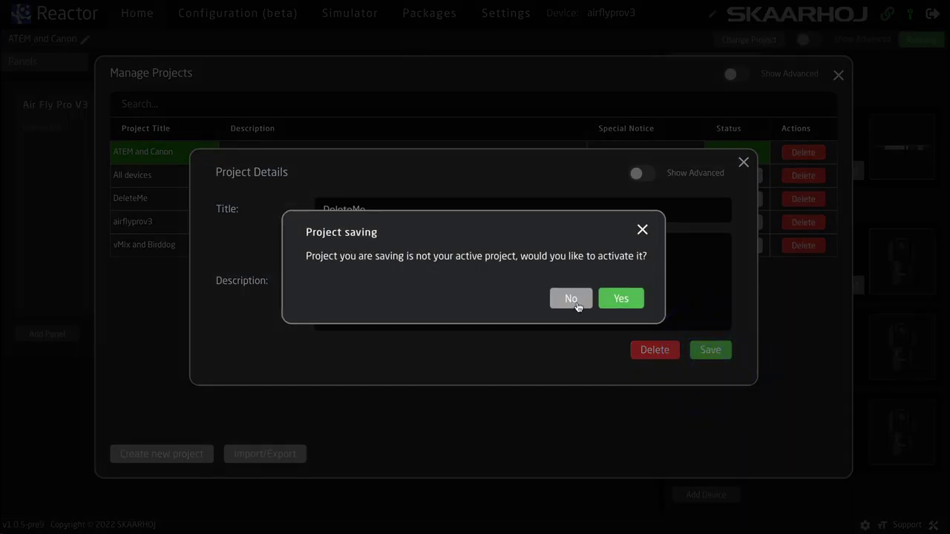
left_click(575, 305)
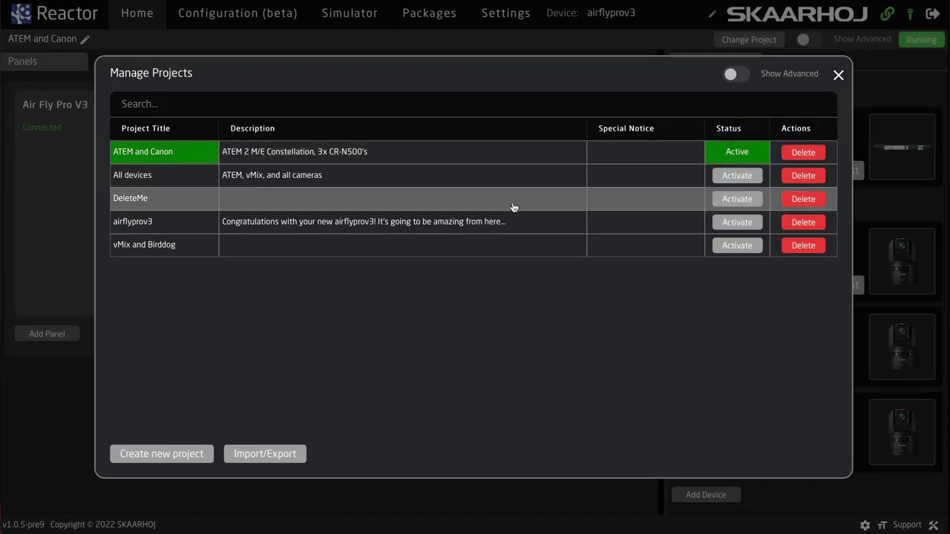
Show the advanced details of the DeleteMe project, duplicate the project, and save the copy without activating it
left_click(513, 206)
left_click(638, 178)
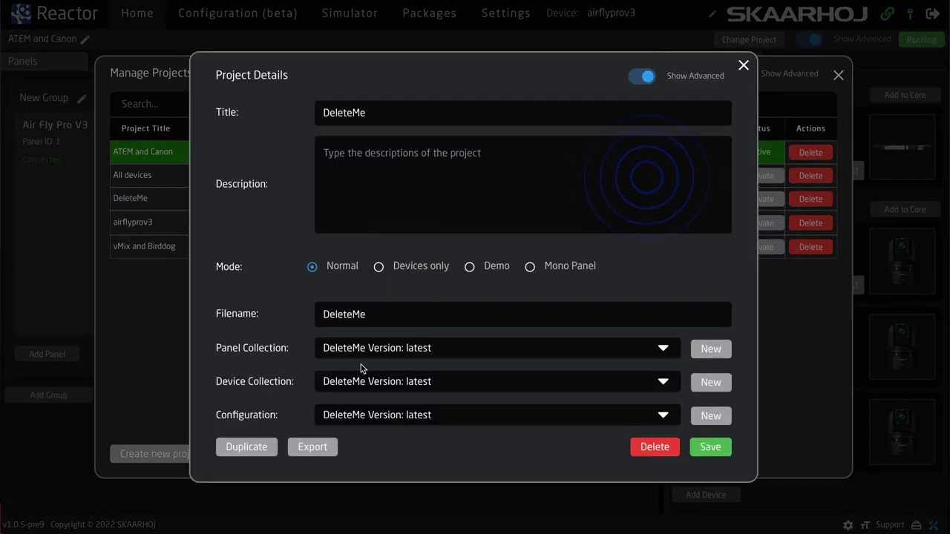
left_click(248, 449)
left_click(508, 351)
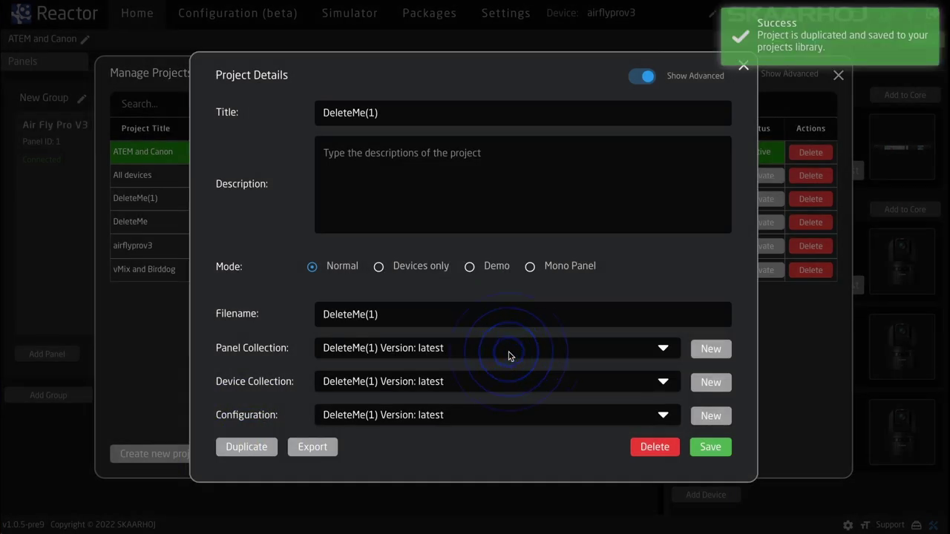
left_click(710, 447)
left_click(714, 247)
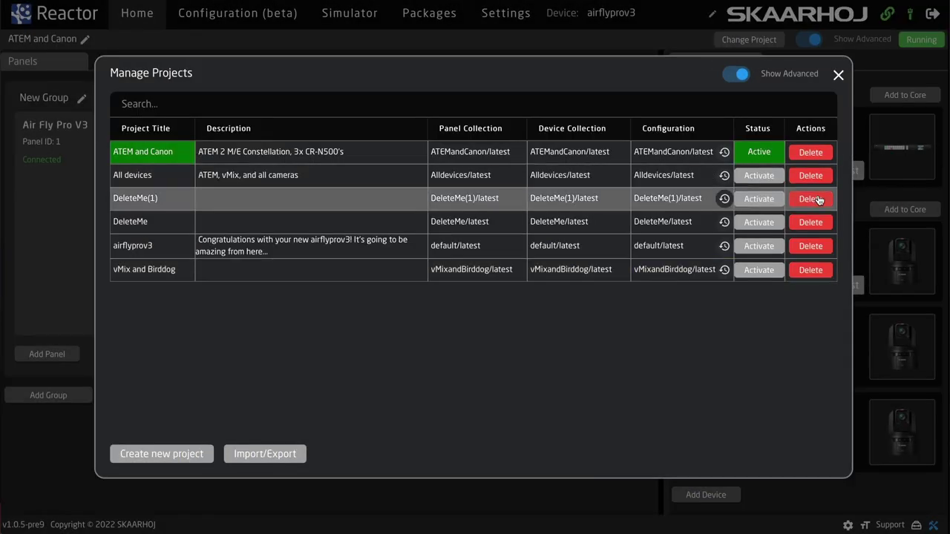
Delete the DeleteMe(1) and DeleteMe projects from the project list
left_click(819, 201)
left_click(704, 319)
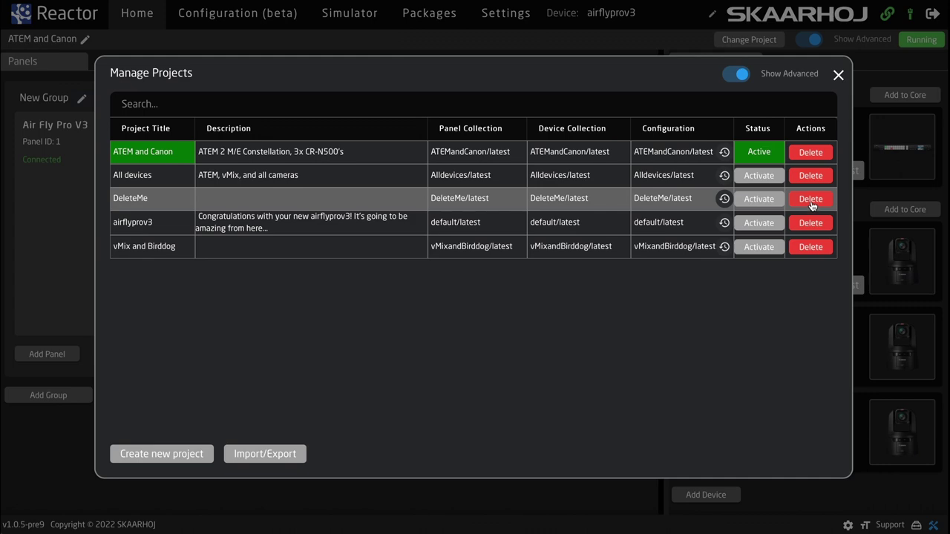
left_click(812, 199)
left_click(709, 316)
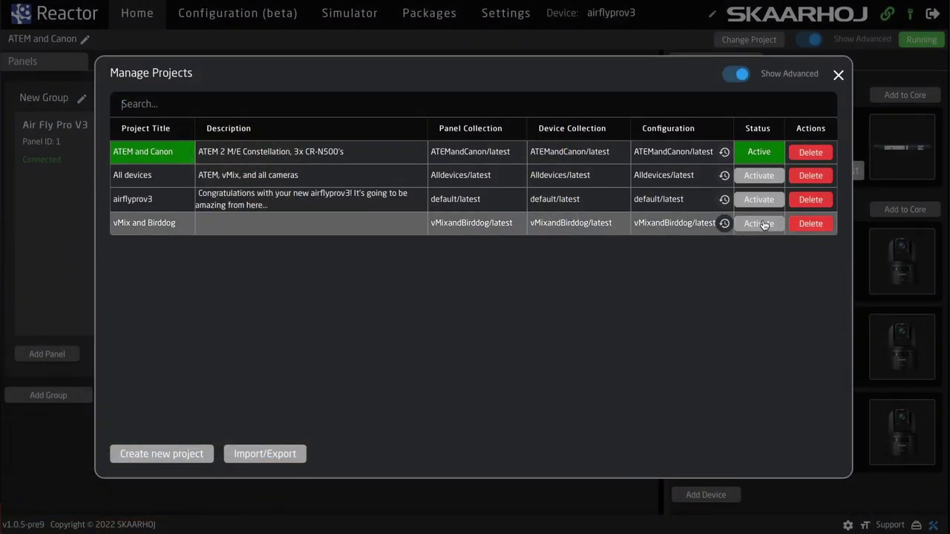
Activate the vMix and Birddog project and manually add a PTZ Pro V2 panel to New Group
left_click(764, 225)
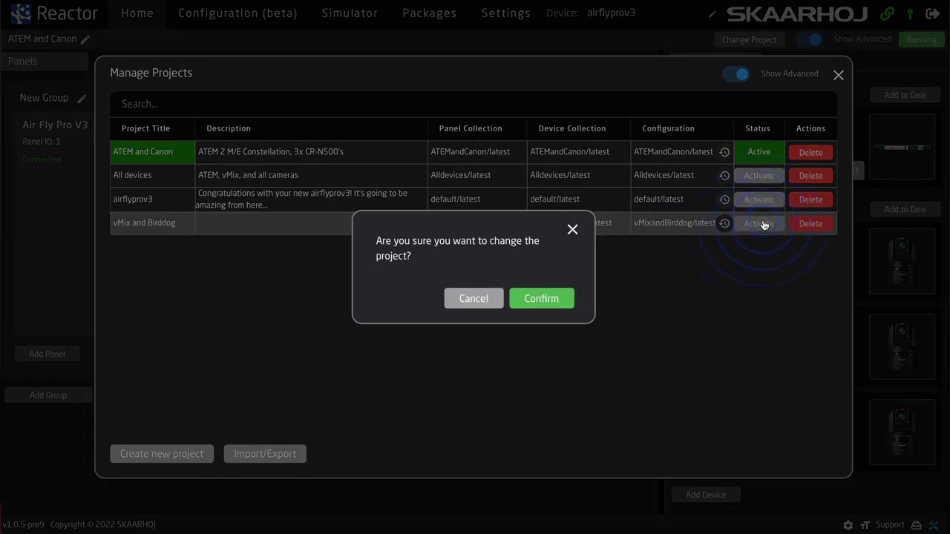
left_click(558, 299)
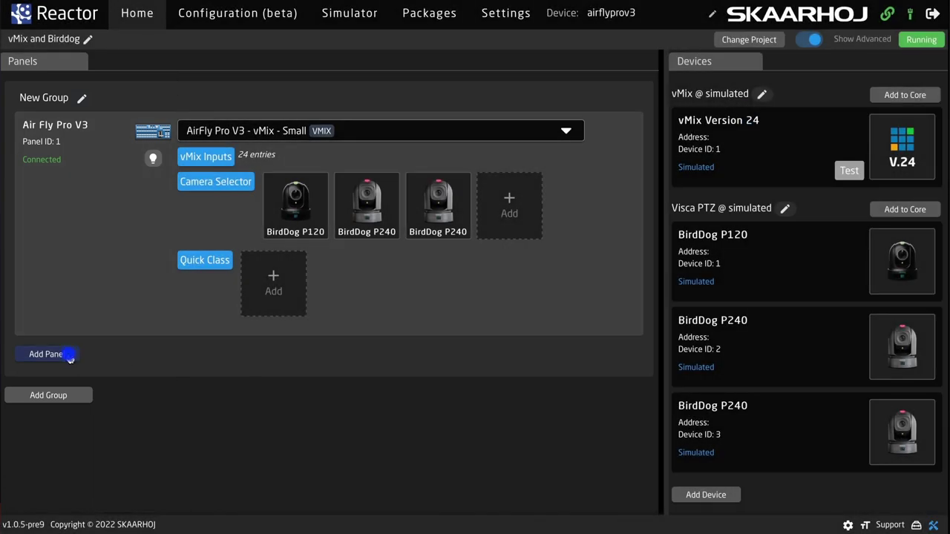
left_click(67, 353)
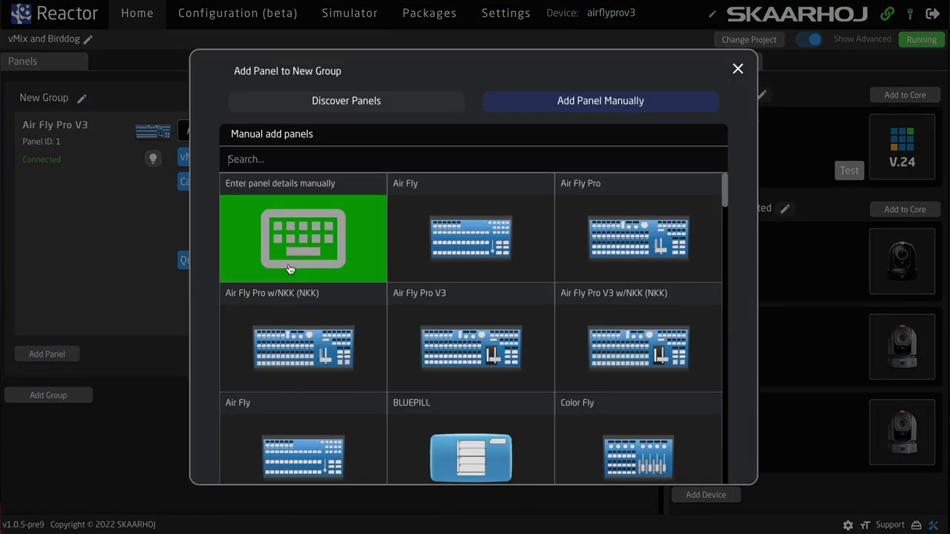
type("ptz pro")
left_click(639, 237)
left_click(739, 70)
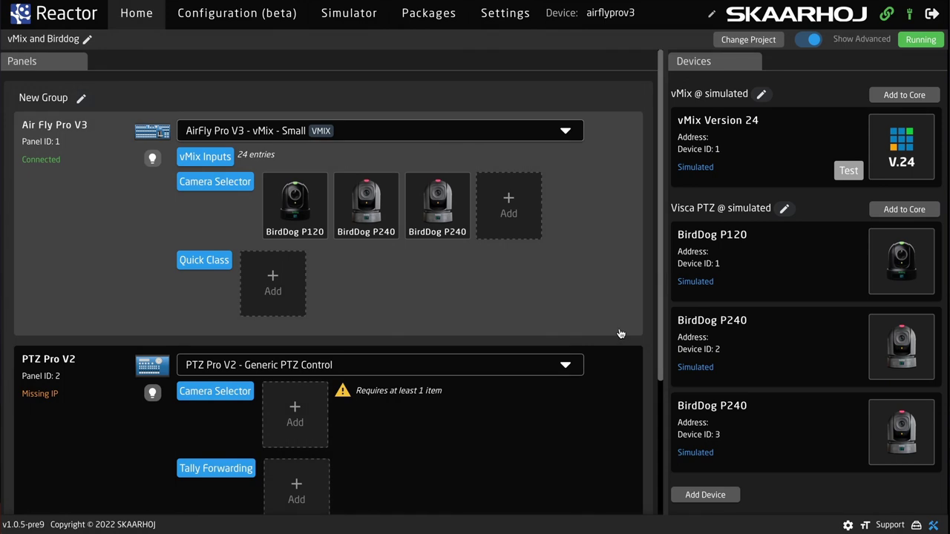
In the vMix and Birddog project's advanced details, set the device collection to ATEMandCanon, save, and check the shared collection in the project list
left_click(352, 132)
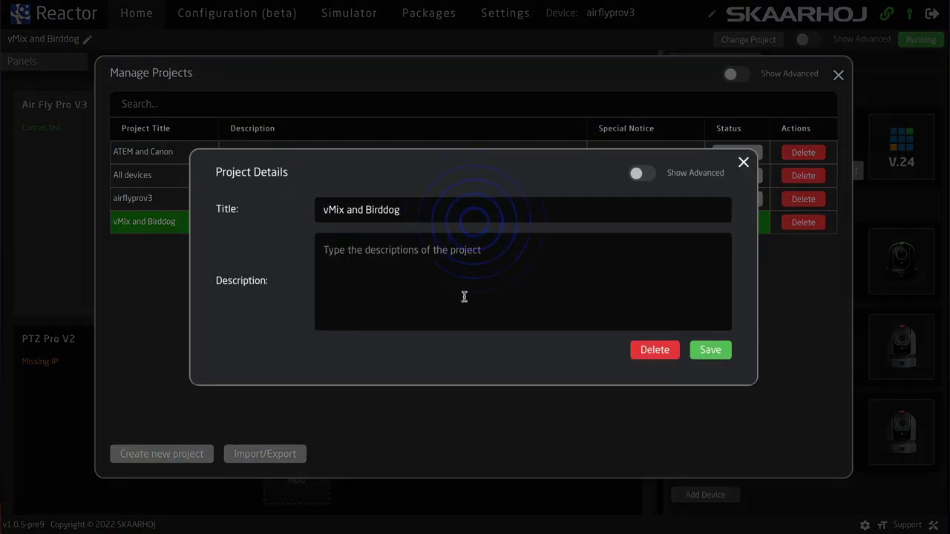
left_click(645, 178)
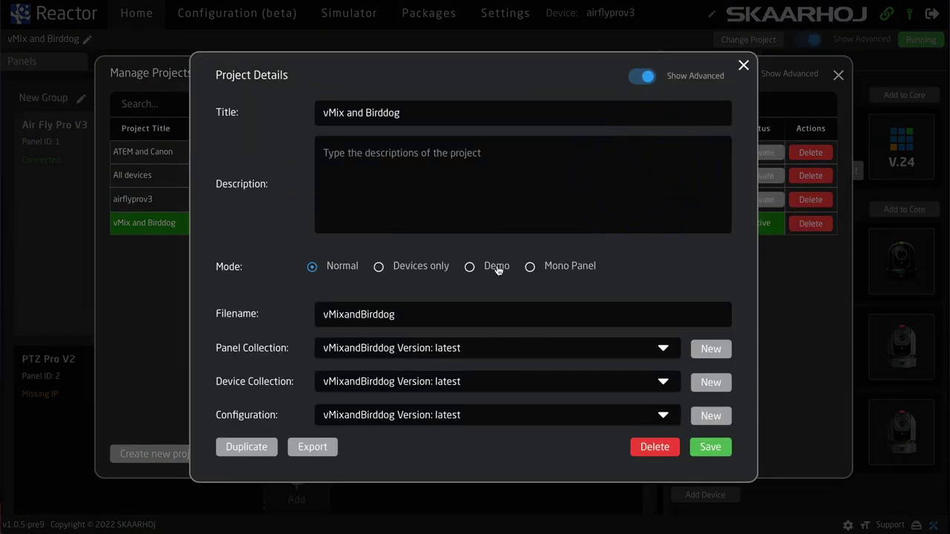
left_click(436, 382)
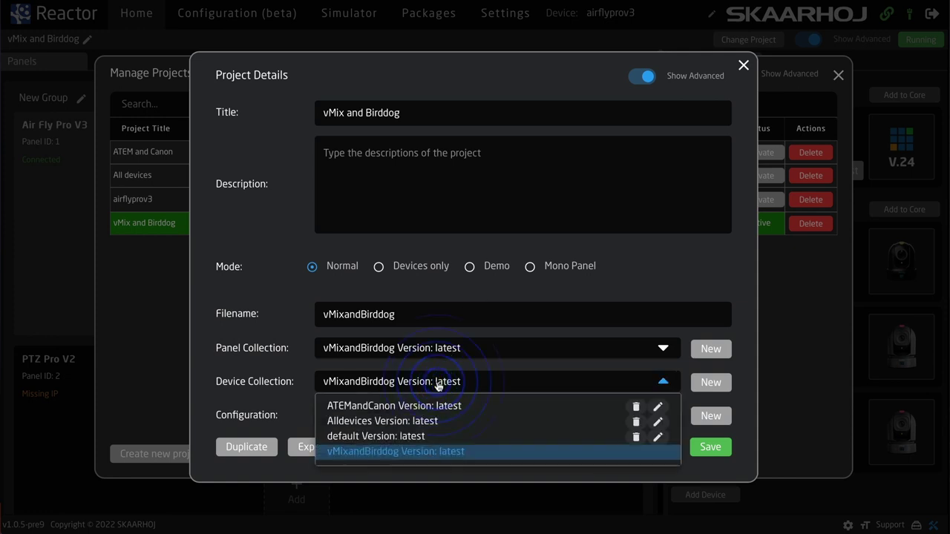
left_click(436, 407)
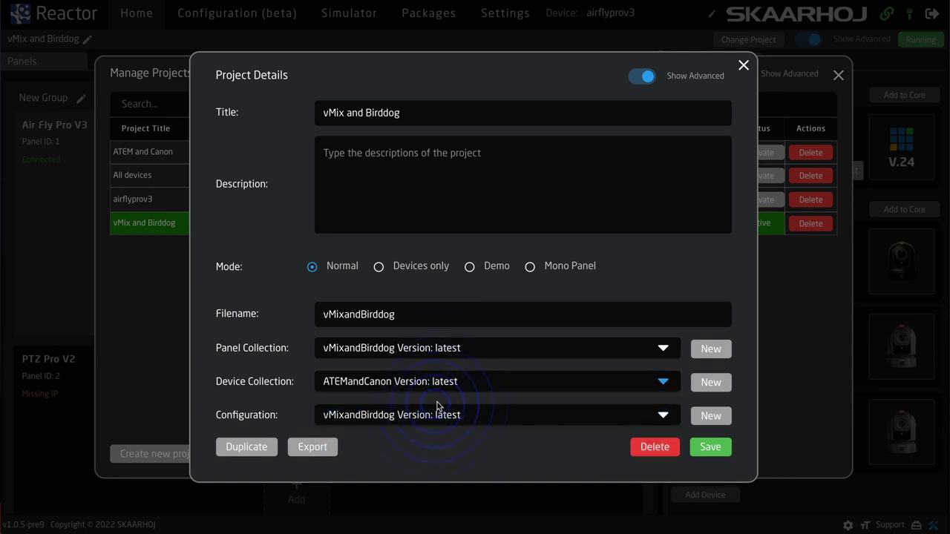
left_click(711, 450)
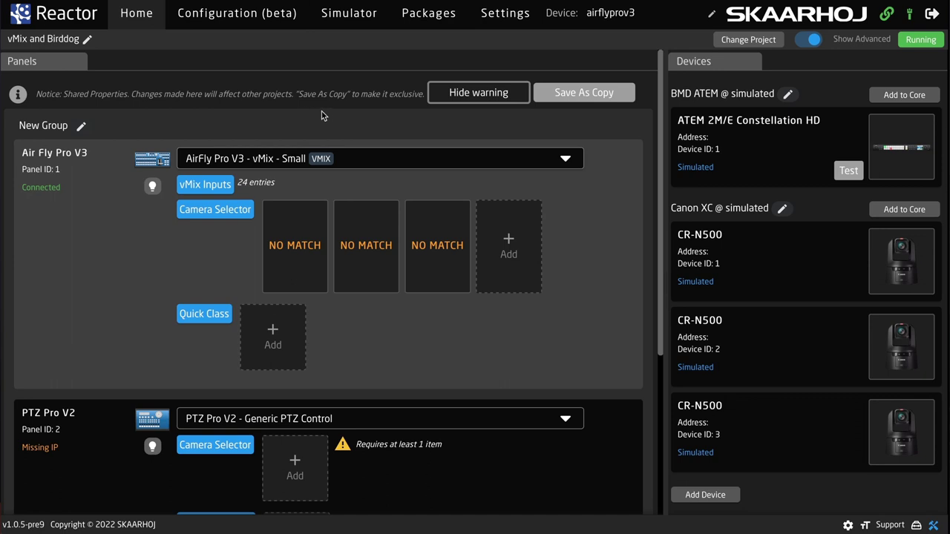
left_click(736, 43)
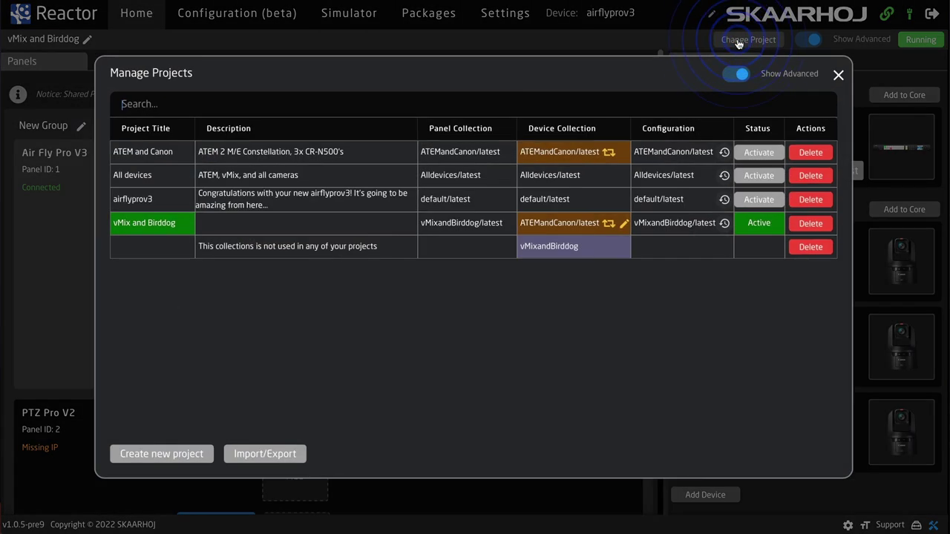
left_click(607, 223)
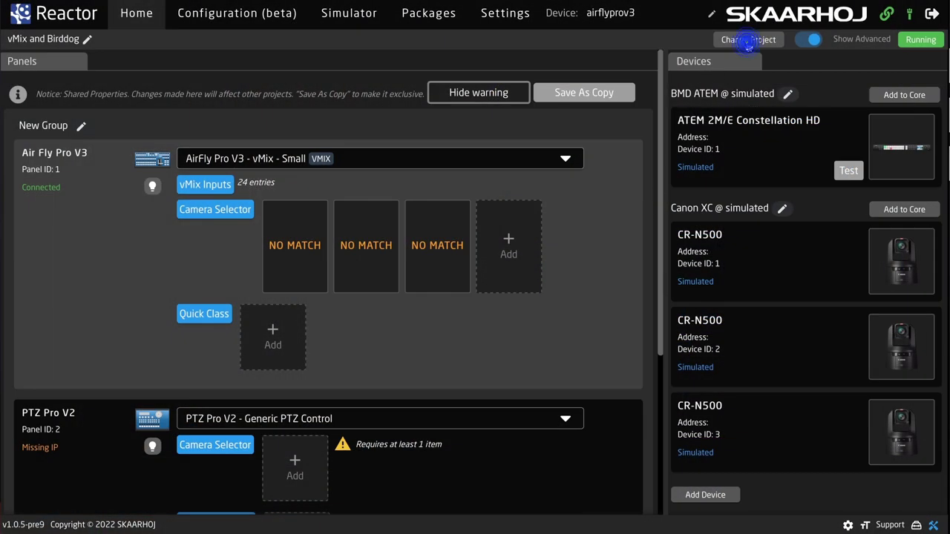
Export the ATEM and Canon project with panels, devices and config, allow the download, and locate ATEM_and_Canon.rpj in the downloads folder
left_click(748, 42)
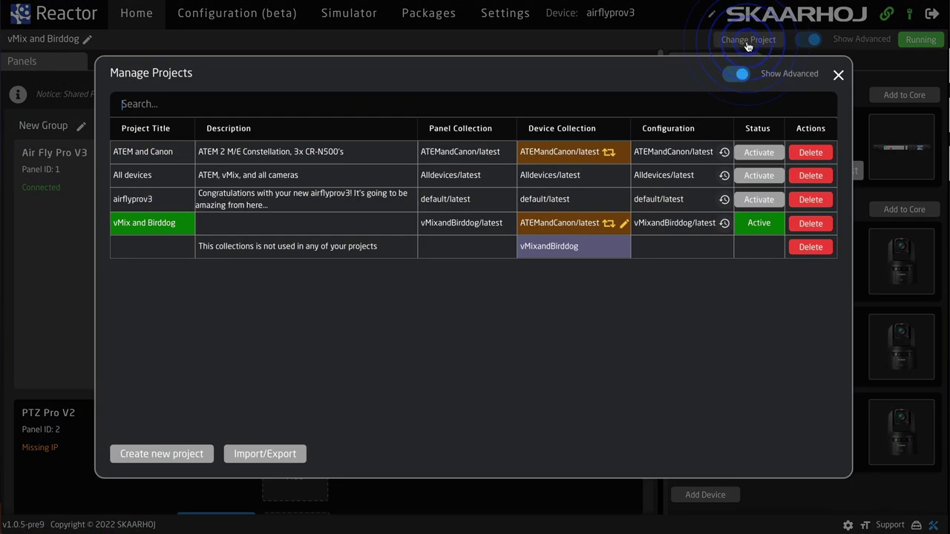
left_click(277, 456)
left_click(552, 215)
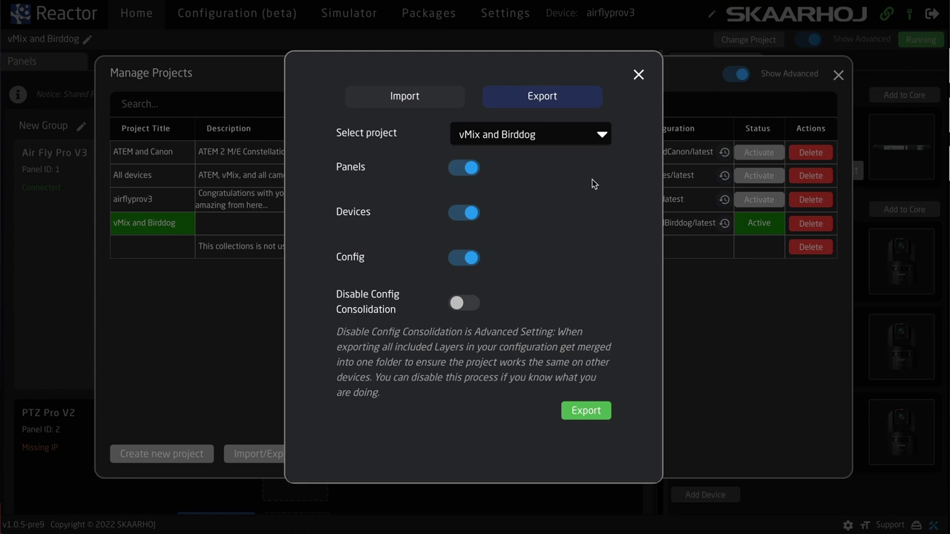
left_click(580, 139)
left_click(520, 154)
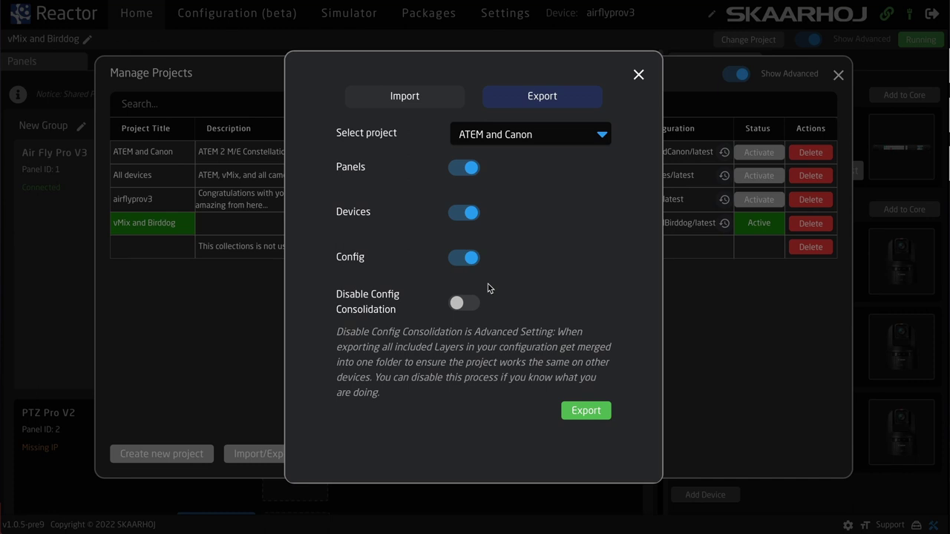
left_click(575, 411)
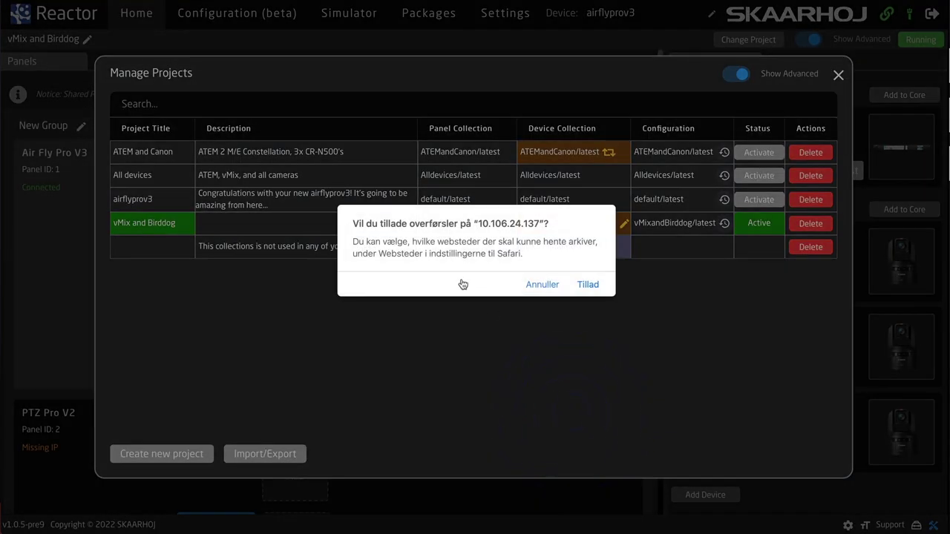
left_click(588, 284)
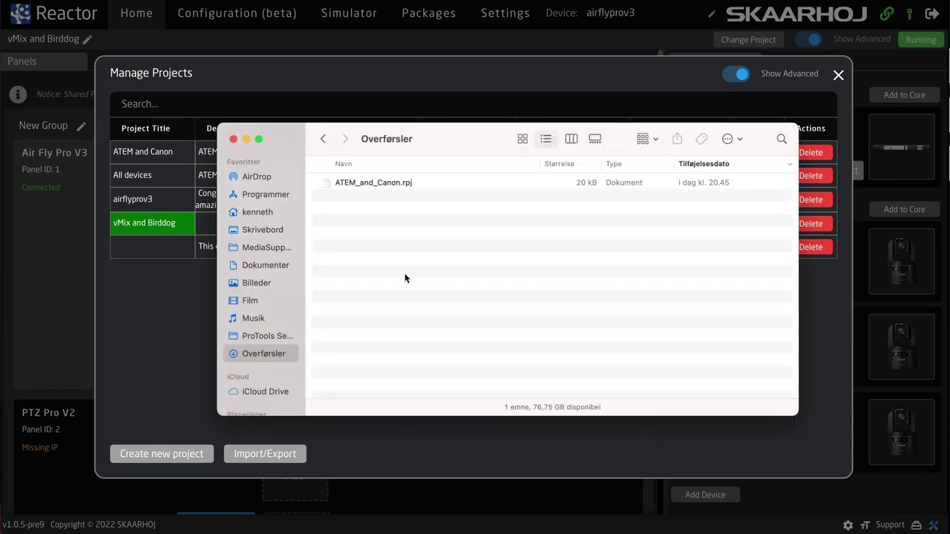
left_click(438, 182)
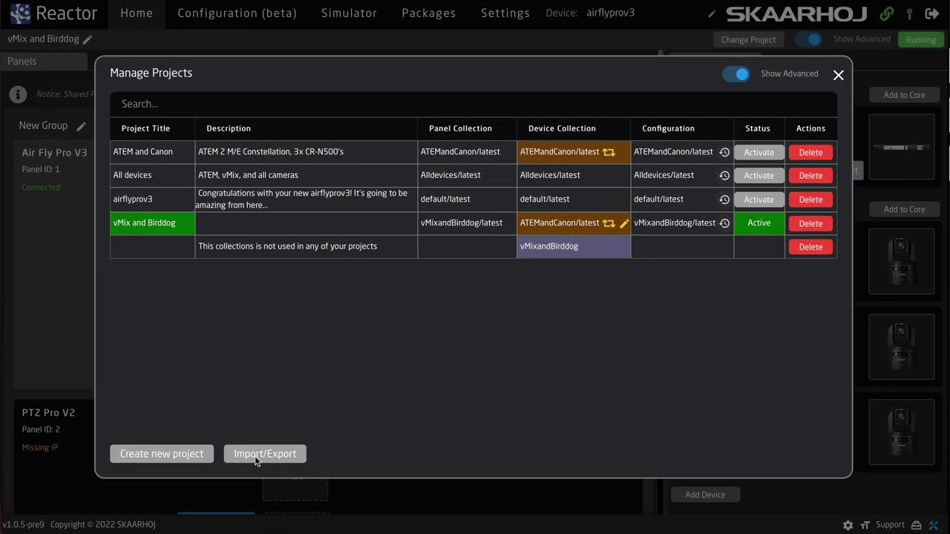
Import the project file ATEM_and_Canon.rpj from the downloads folder, using the filename as the project name
left_click(255, 458)
left_click(255, 455)
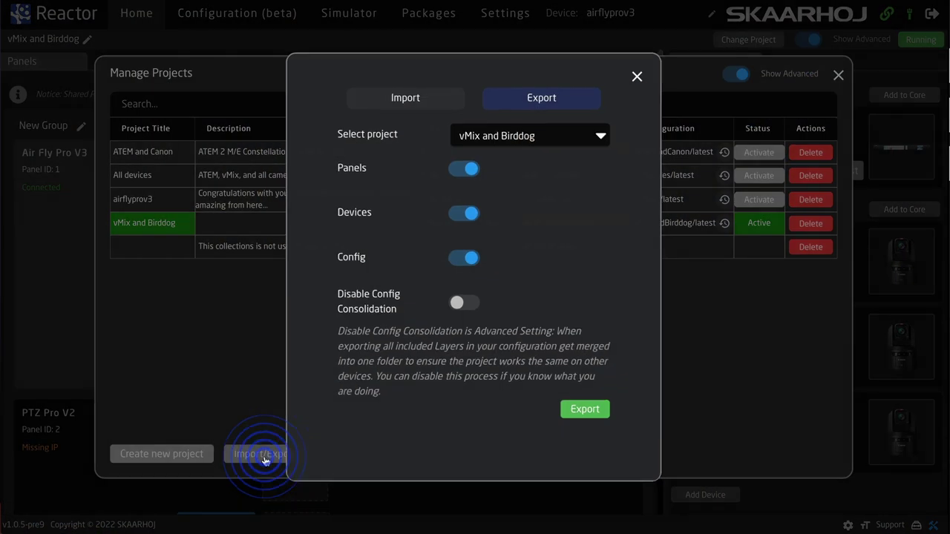
left_click(408, 102)
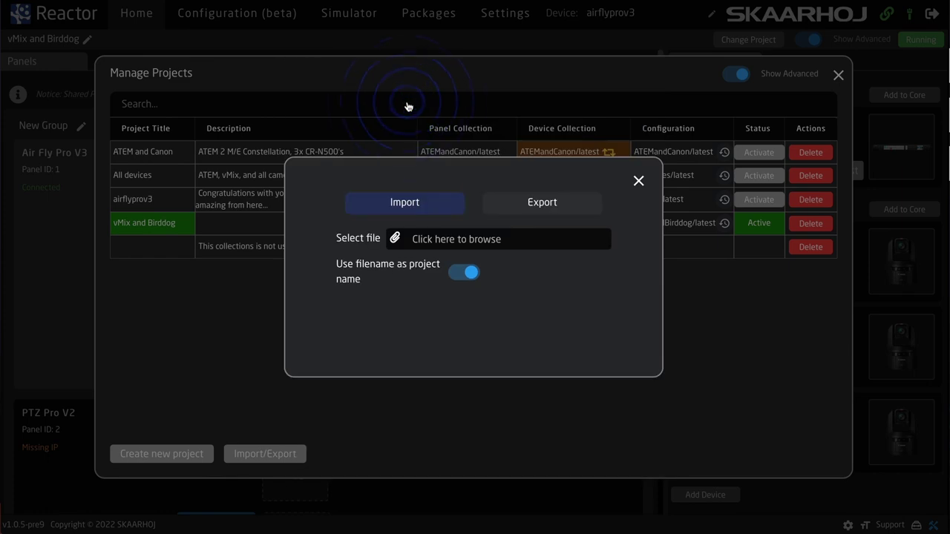
left_click(475, 238)
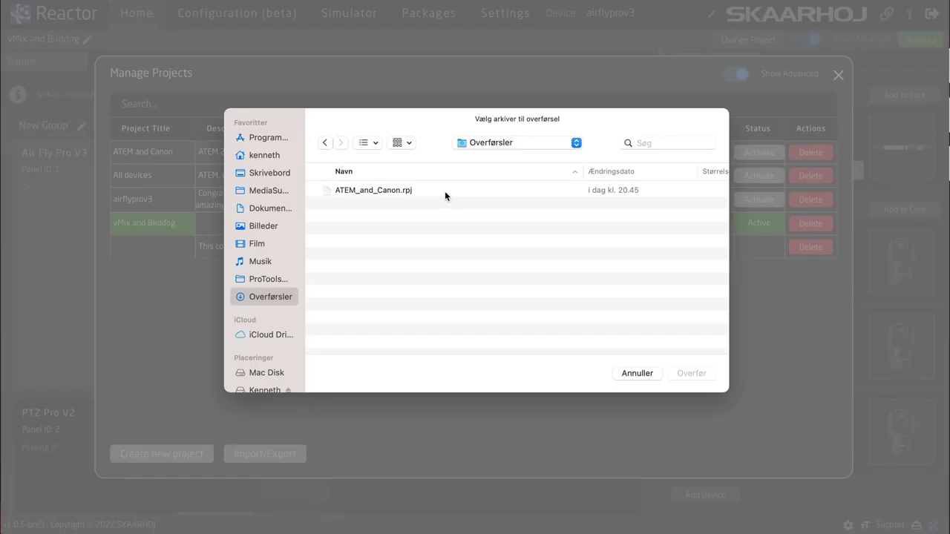
left_click(444, 191)
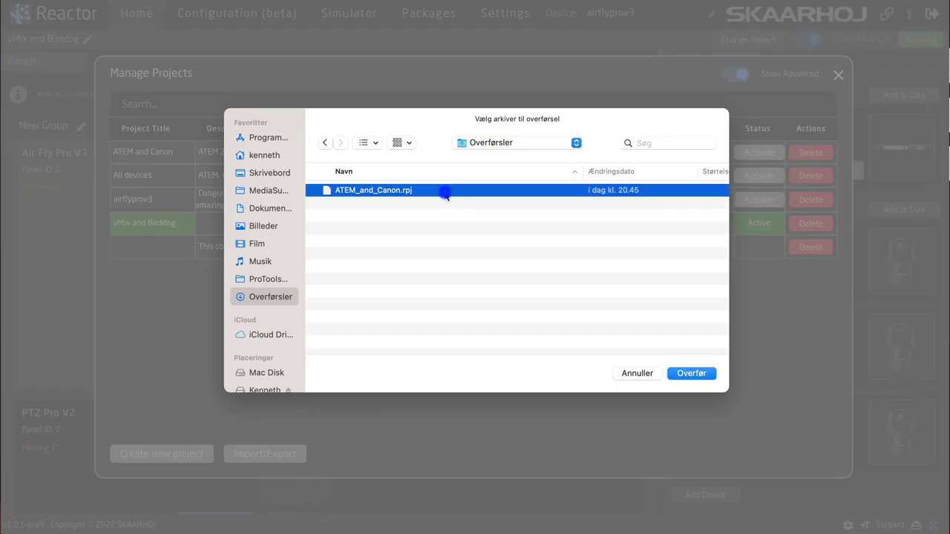
left_click(692, 372)
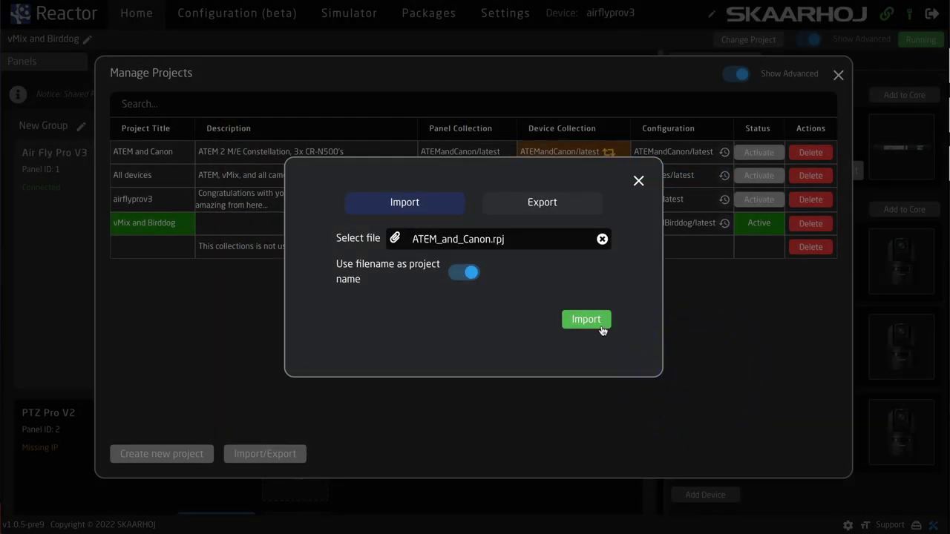
left_click(601, 324)
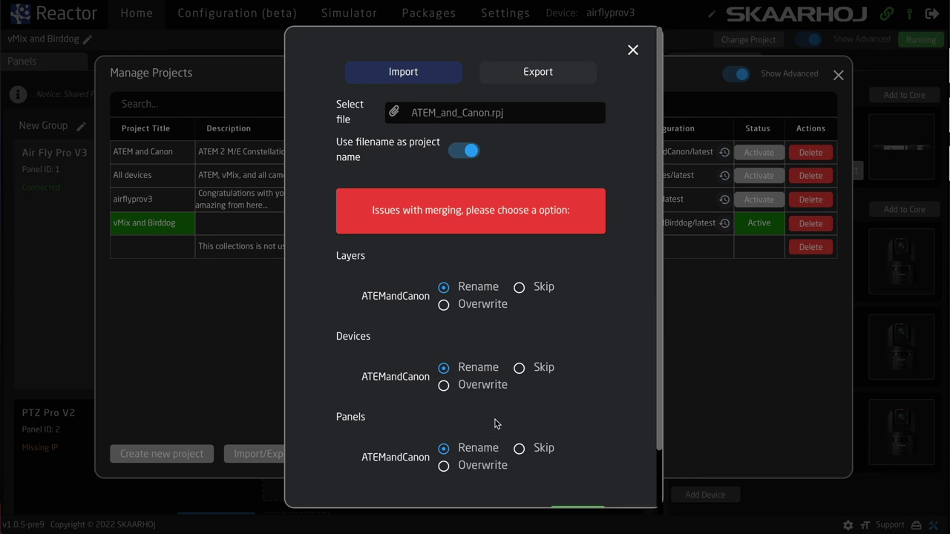
Resolve the import conflicts with Rename for layers, devices and panels, and activate the imported project
scroll(495, 420, "down", 2)
left_click(579, 454)
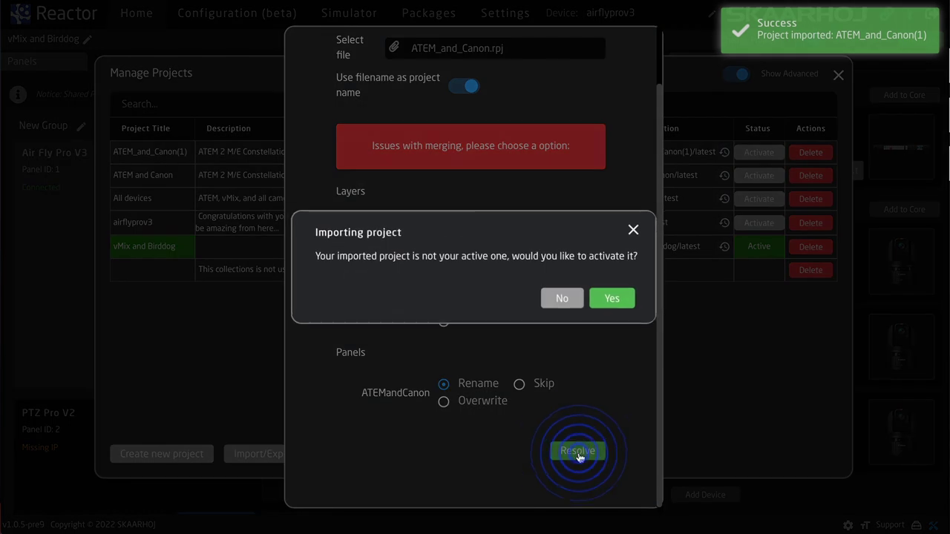
left_click(610, 300)
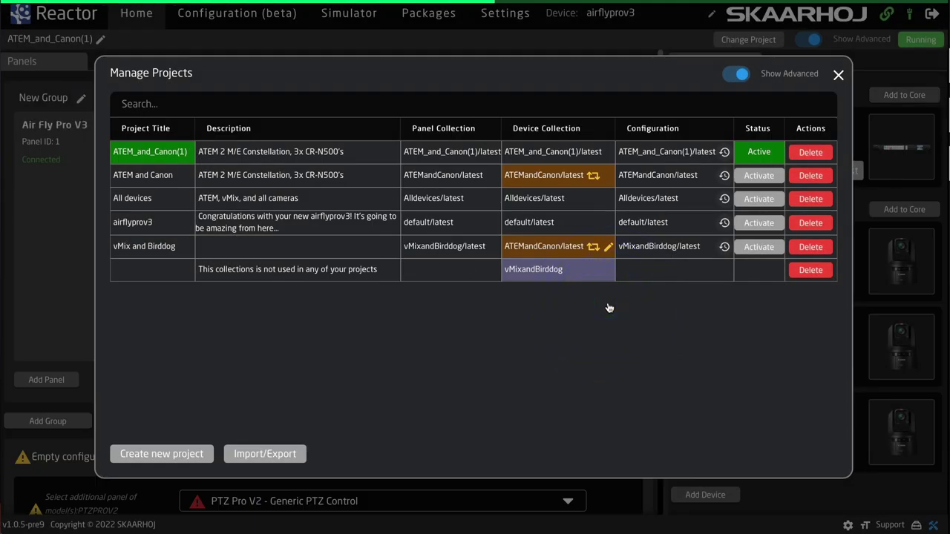